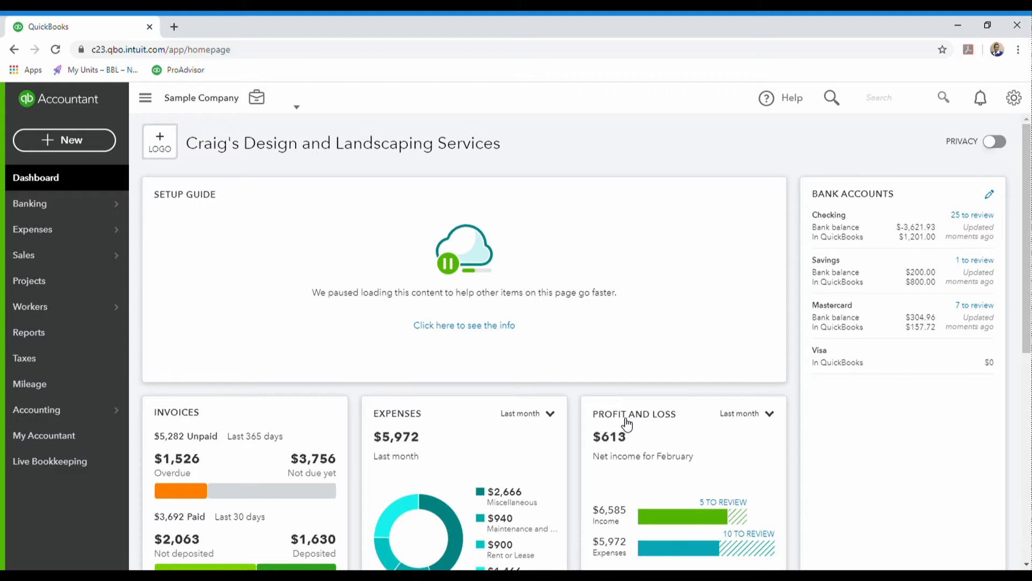
left_click(77, 143)
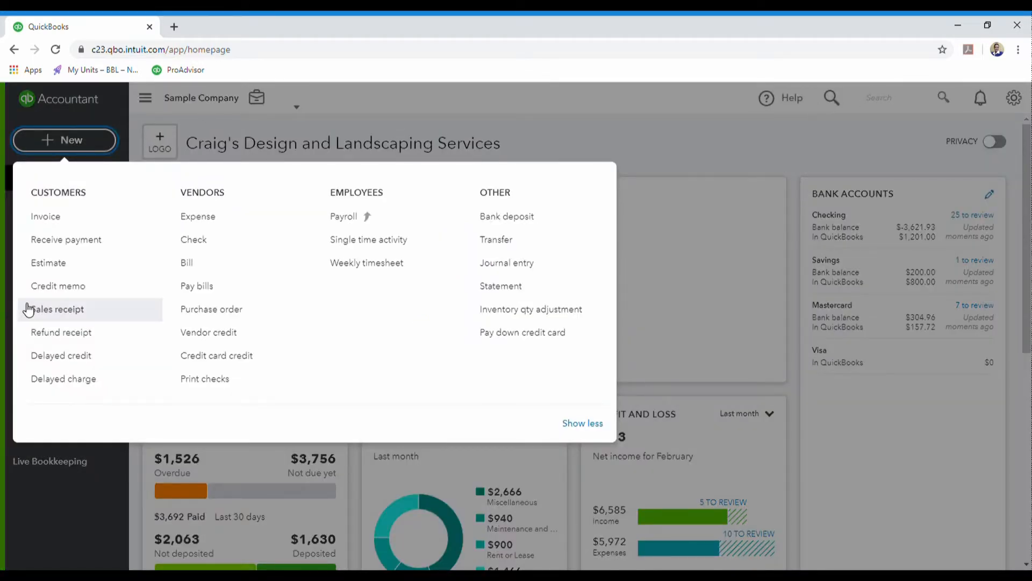
left_click(60, 218)
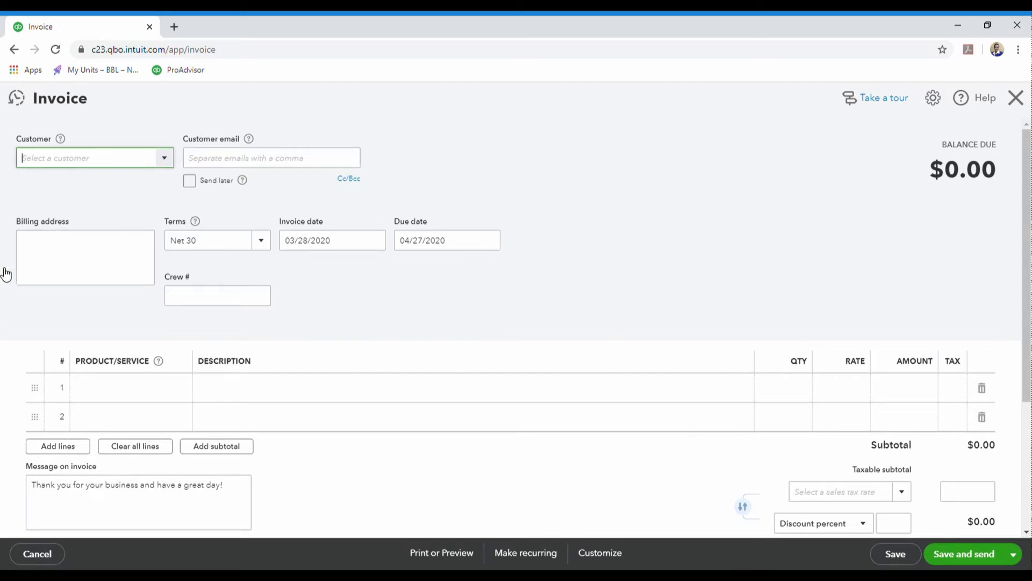
left_click(1023, 102)
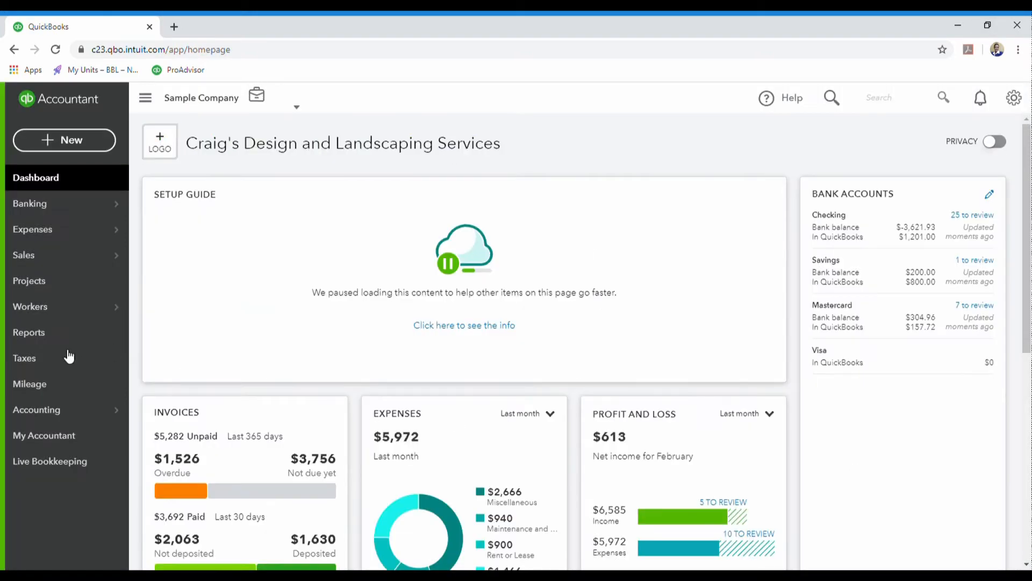
mouse_move(54, 255)
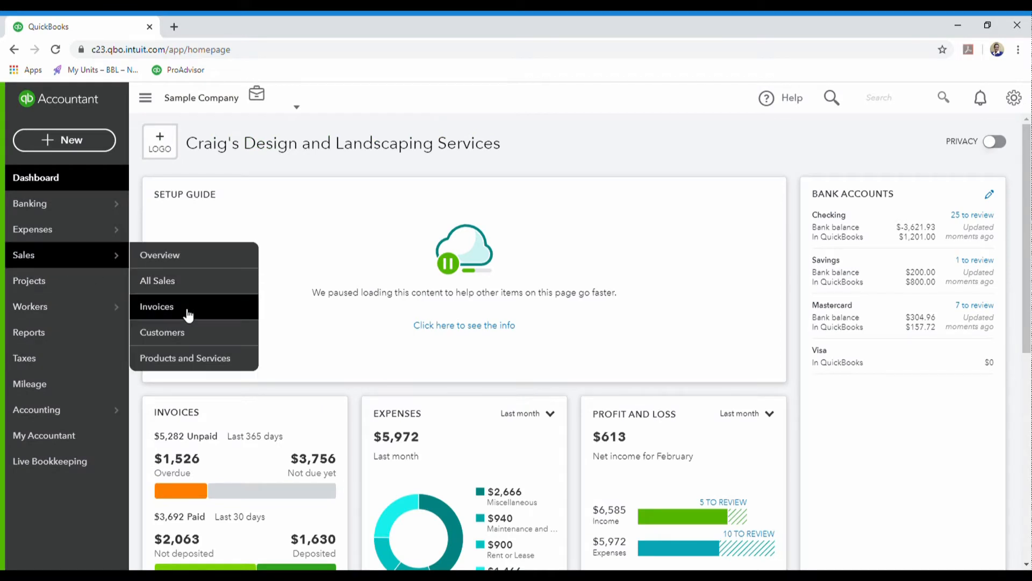
left_click(150, 306)
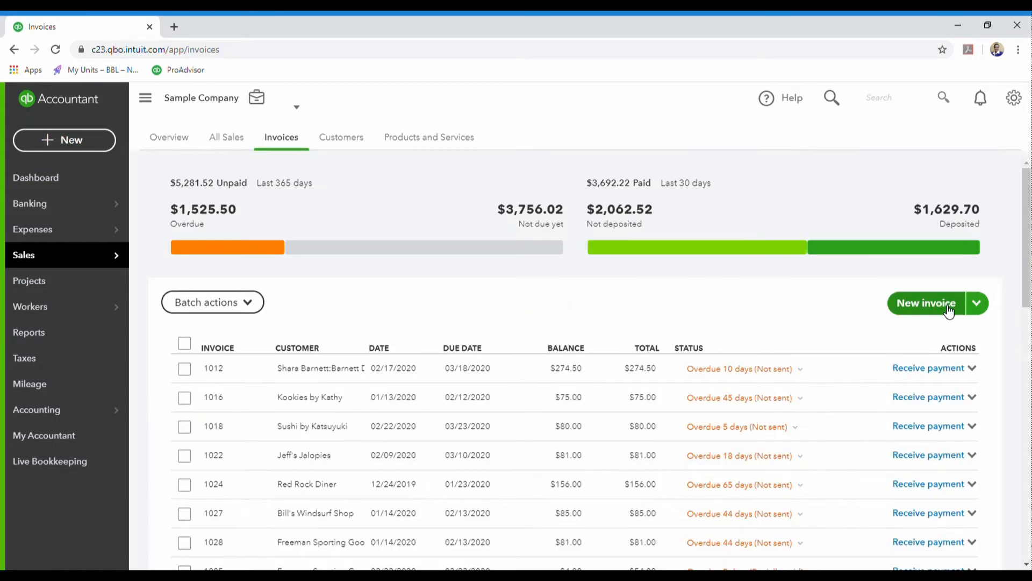
left_click(926, 306)
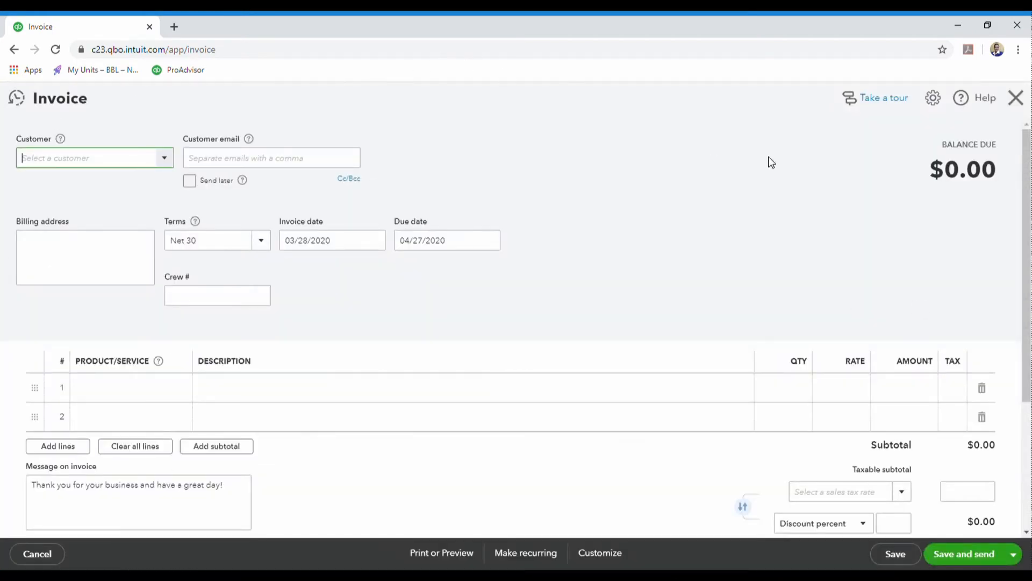
left_click(1017, 99)
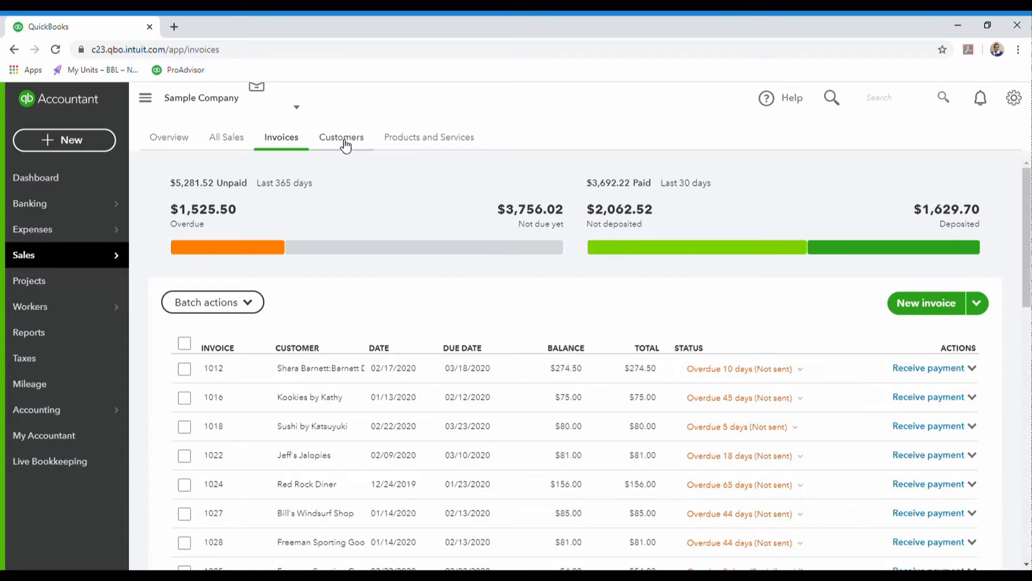
Find the customer Cool Cars in the customer list and start a new invoice from its record.
left_click(346, 141)
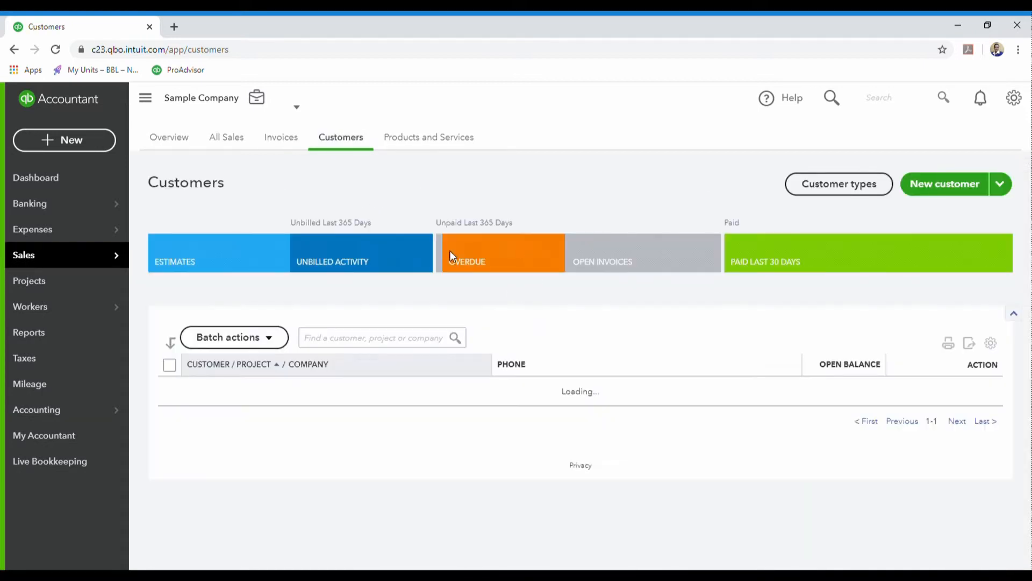
left_click(348, 341)
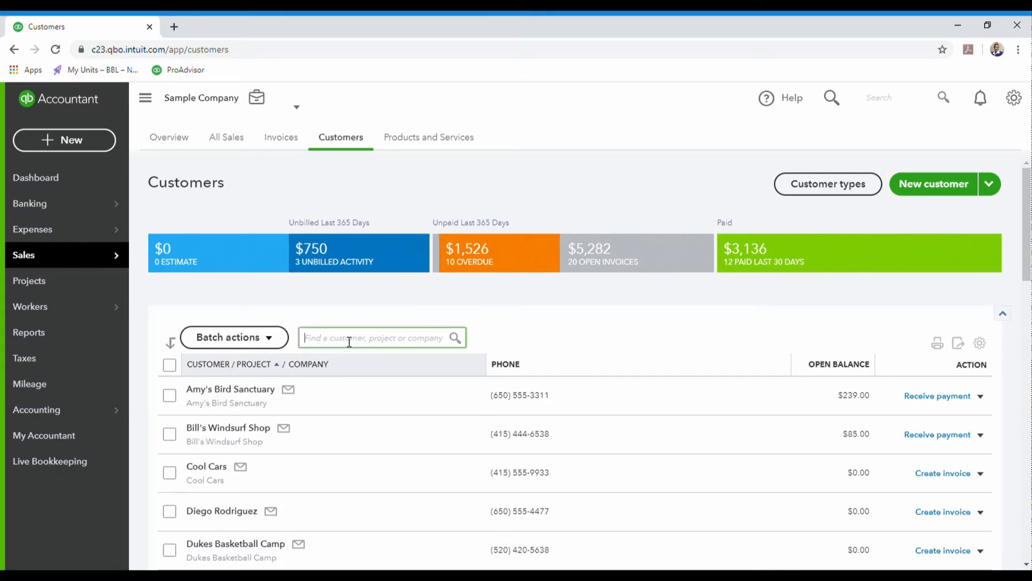
scroll(693, 496, "down", 5)
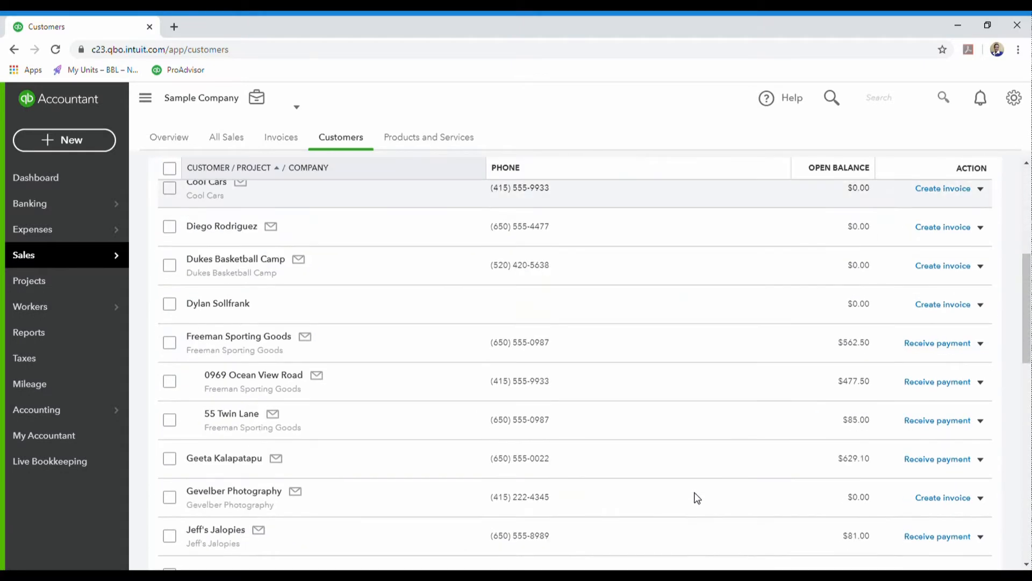
scroll(693, 495, "up", 5)
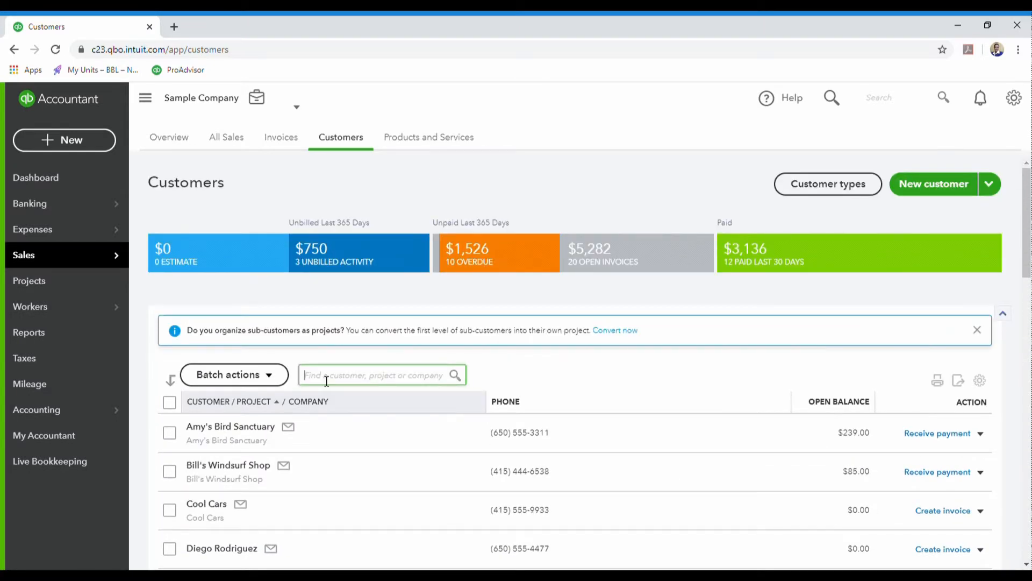
type("cool")
left_click(373, 399)
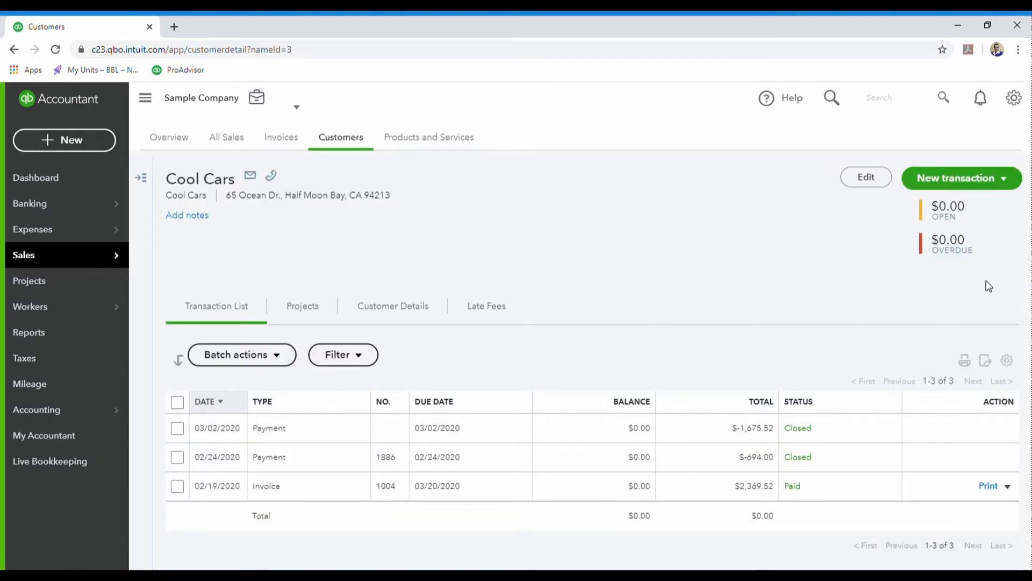
left_click(1012, 184)
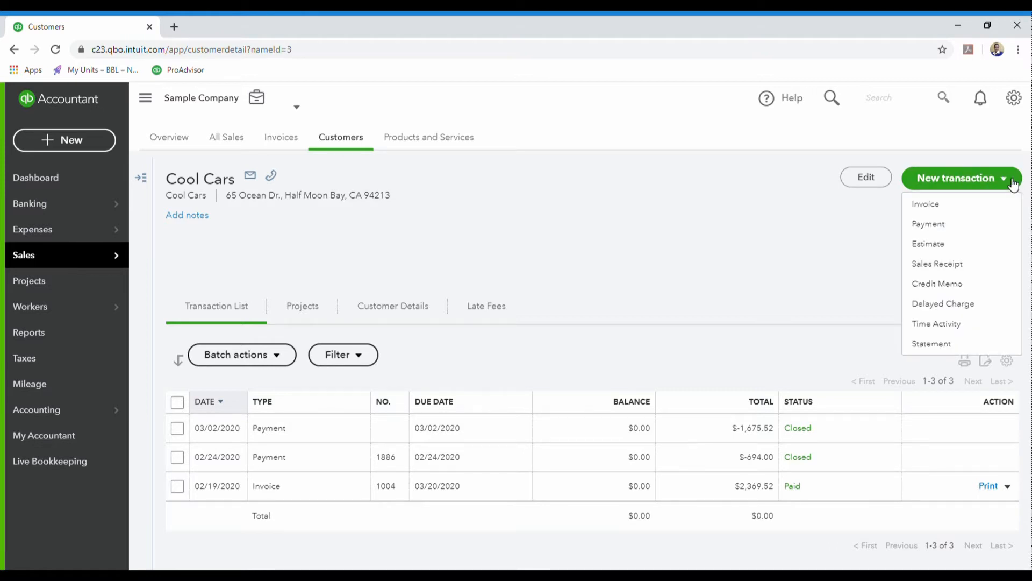
left_click(932, 205)
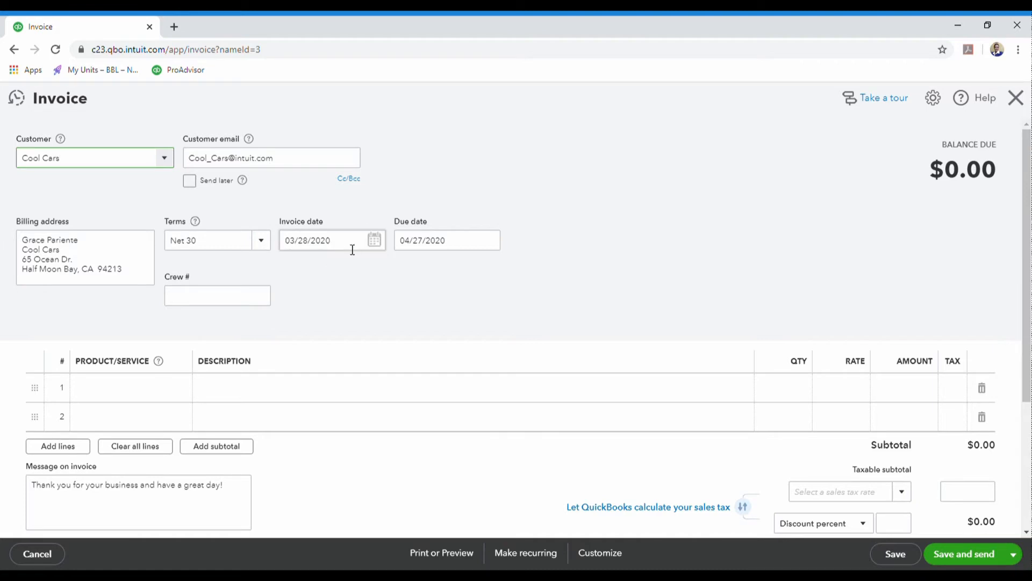
Try the invoice terms Due on receipt, Net 15, Net 10, Net 30 and Net 60, ending on Net 30.
left_click(373, 240)
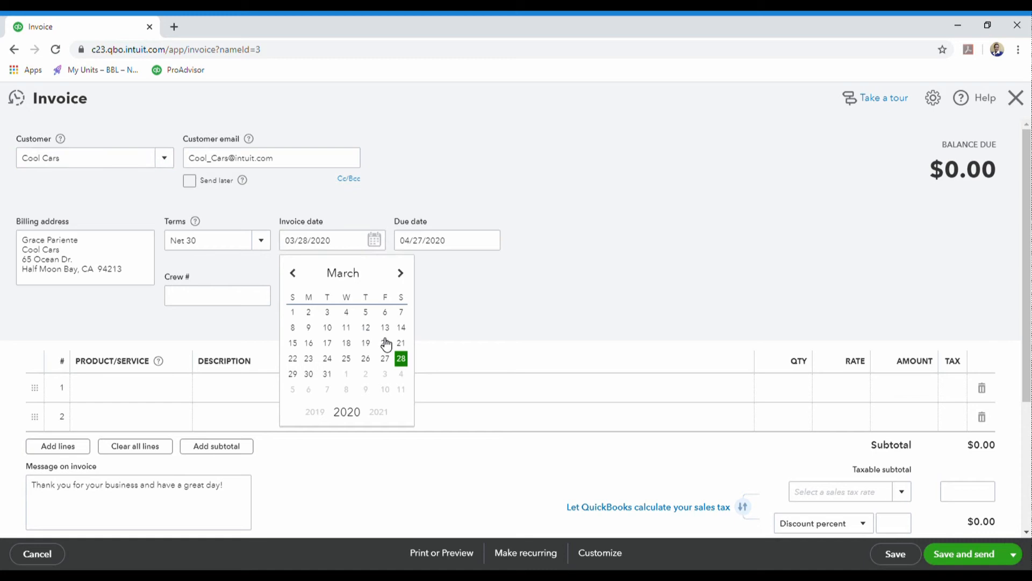
left_click(374, 240)
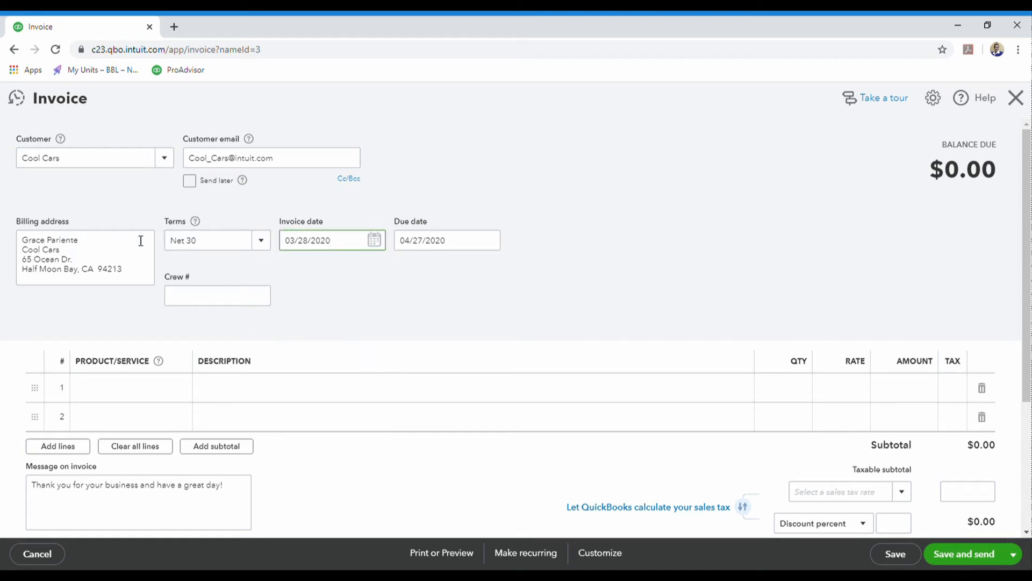
left_click(262, 242)
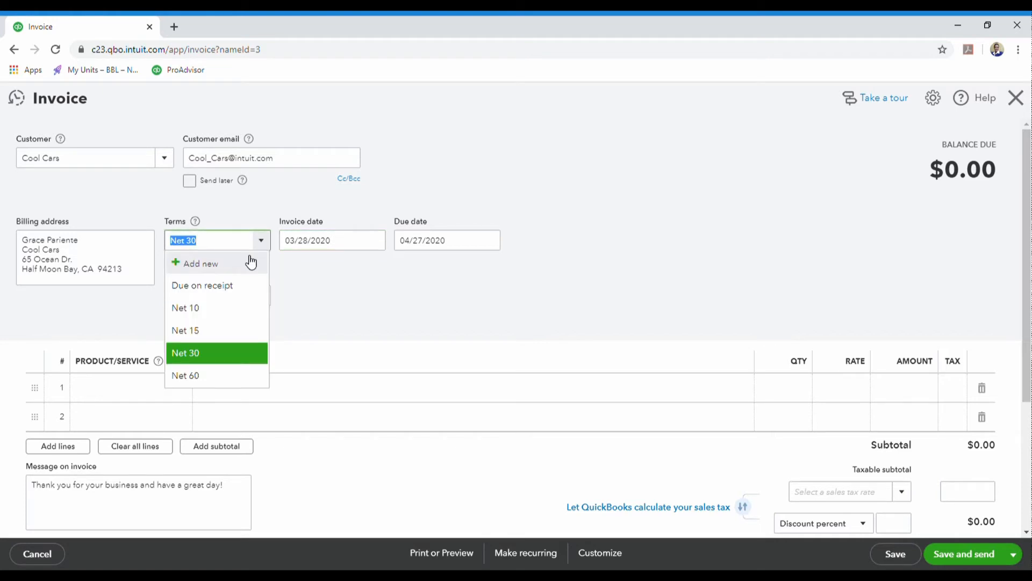
left_click(223, 285)
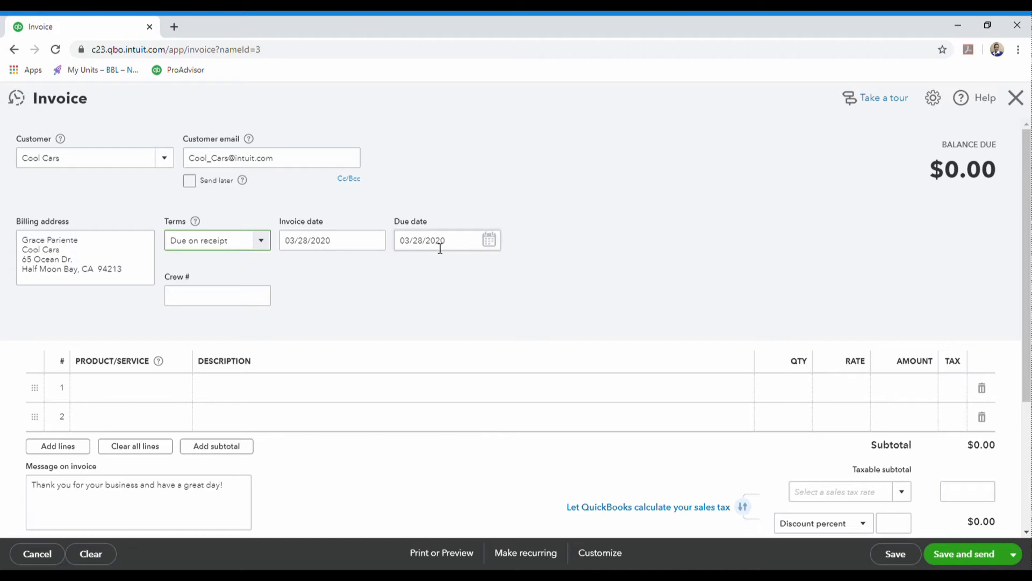
left_click(265, 240)
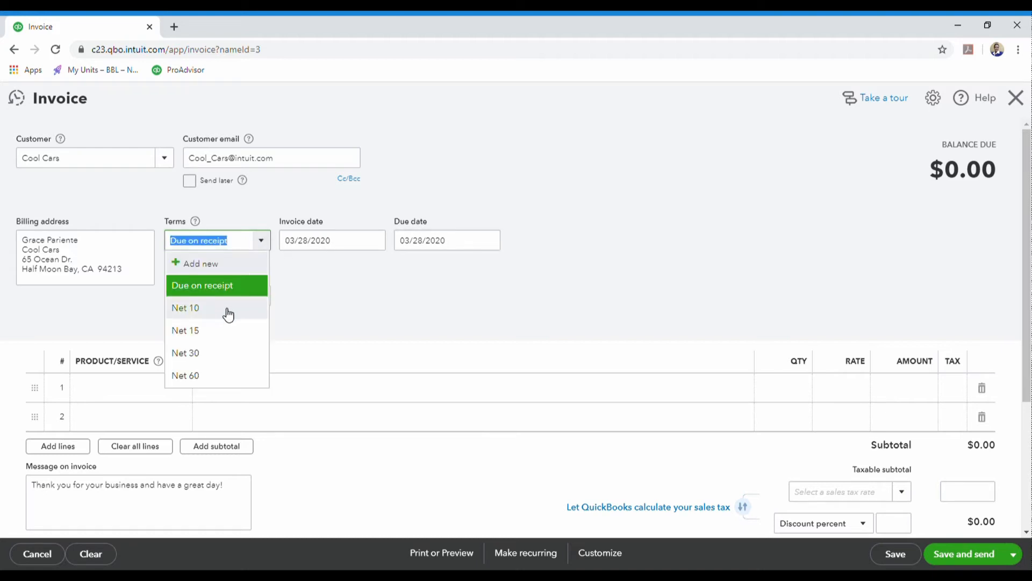
left_click(202, 330)
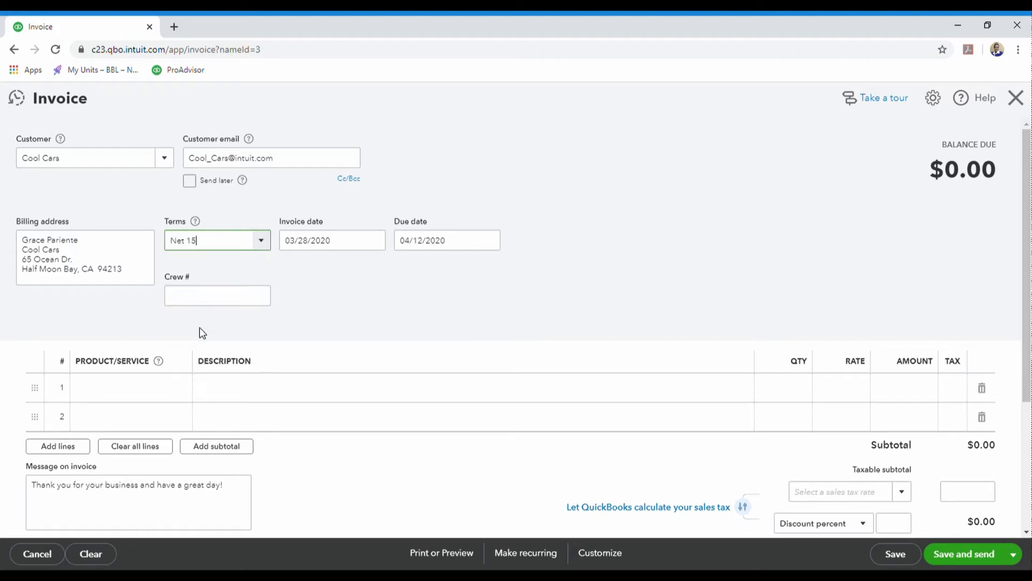
left_click(262, 241)
left_click(196, 308)
left_click(263, 243)
left_click(231, 355)
left_click(270, 243)
left_click(210, 376)
left_click(269, 246)
left_click(189, 352)
Add the landscaping Installation service to the invoice's first line.
left_click(117, 391)
type("install")
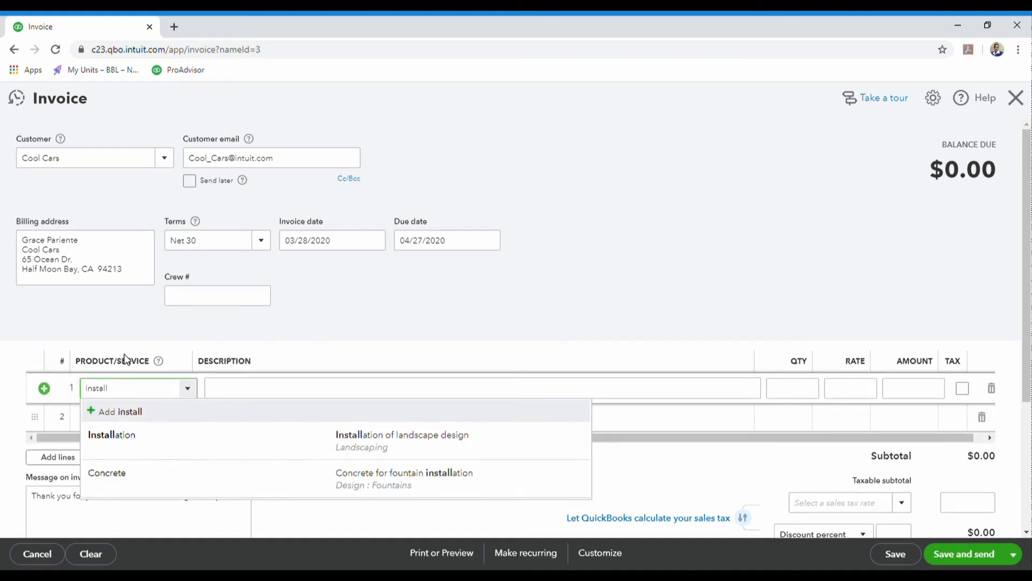
left_click(143, 437)
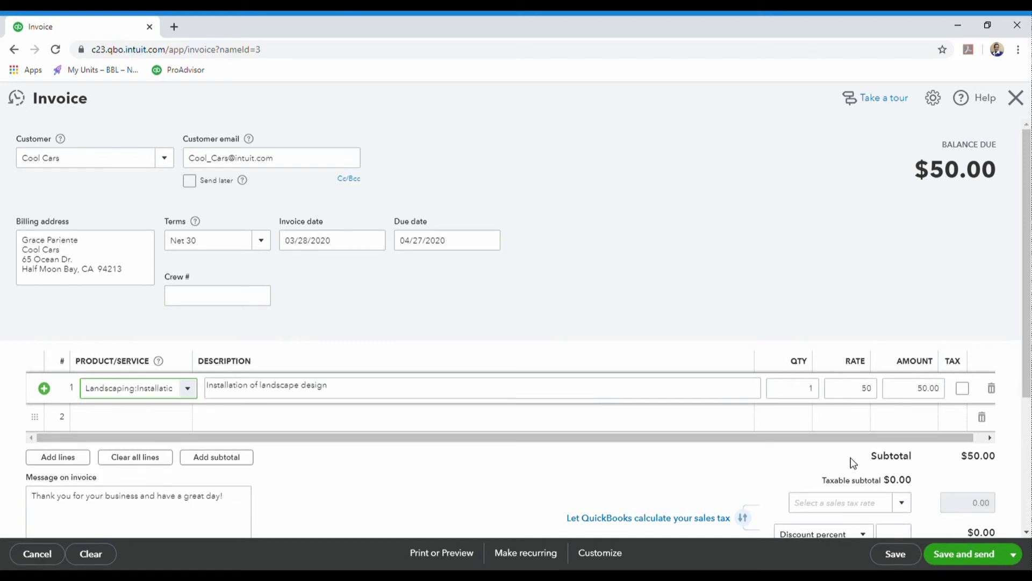
Mark the Installation line as taxable and apply the California (8%) sales tax rate to the invoice.
scroll(853, 464, "down", 3)
left_click(963, 260)
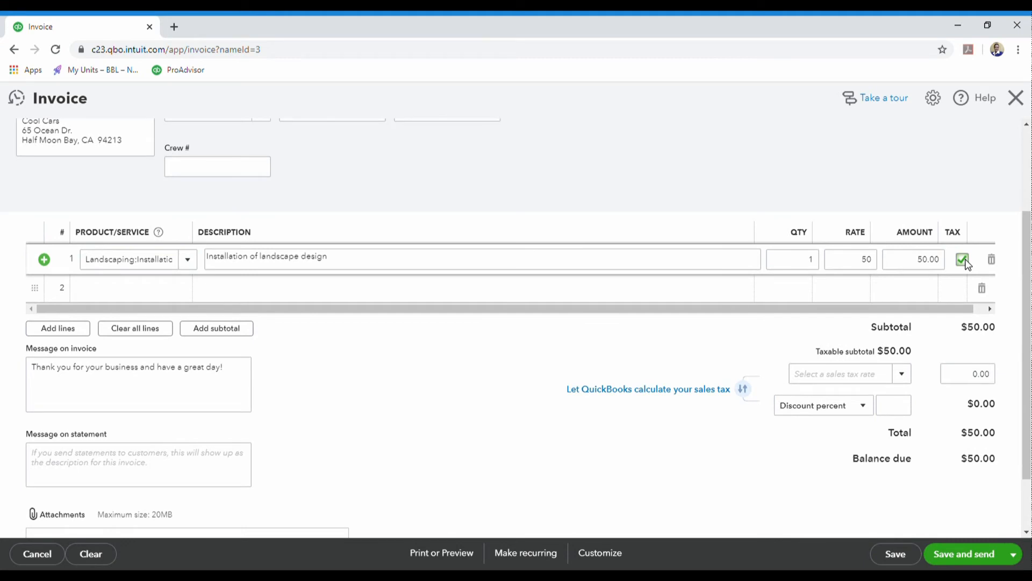
left_click(903, 373)
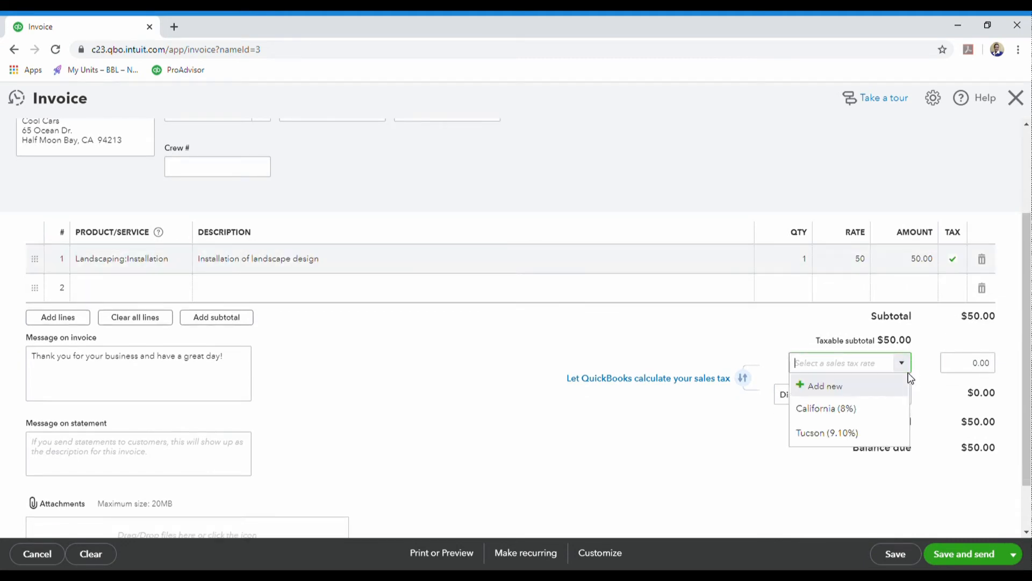
left_click(864, 420)
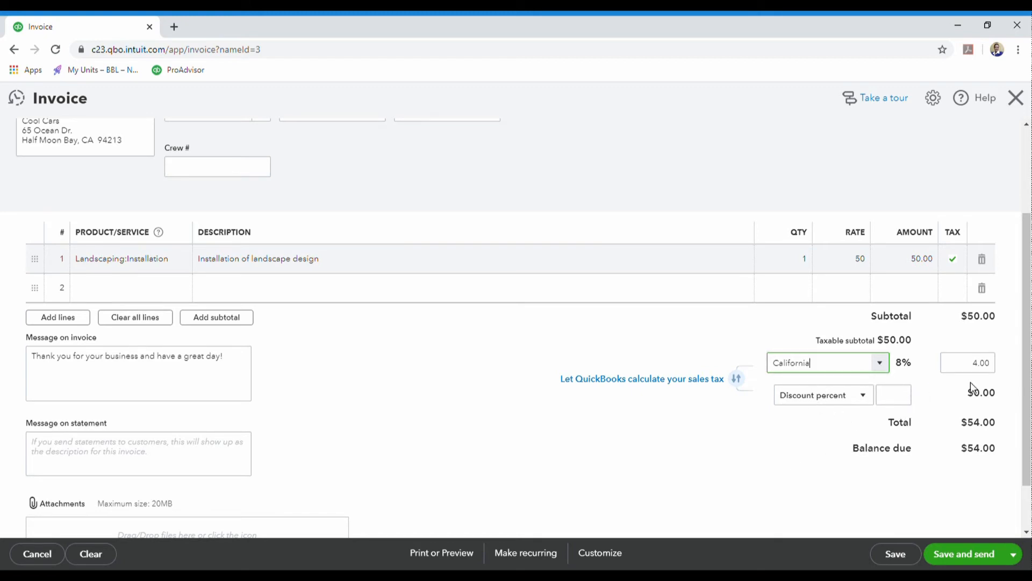
Save the invoice with a customer share link, dismiss the link without copying it, and save and close the invoice.
scroll(997, 350, "up", 3)
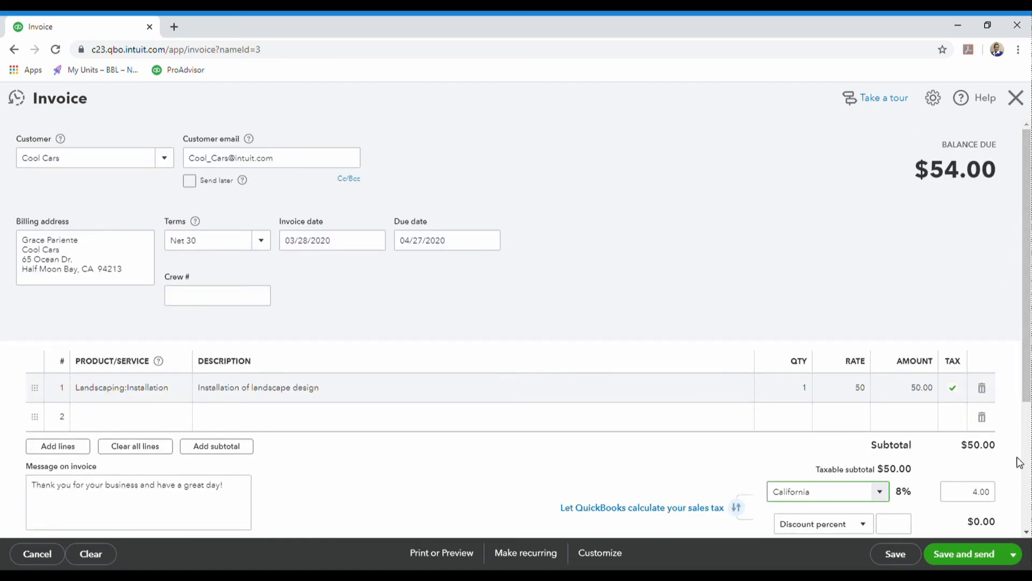
scroll(1026, 269, "down", 2)
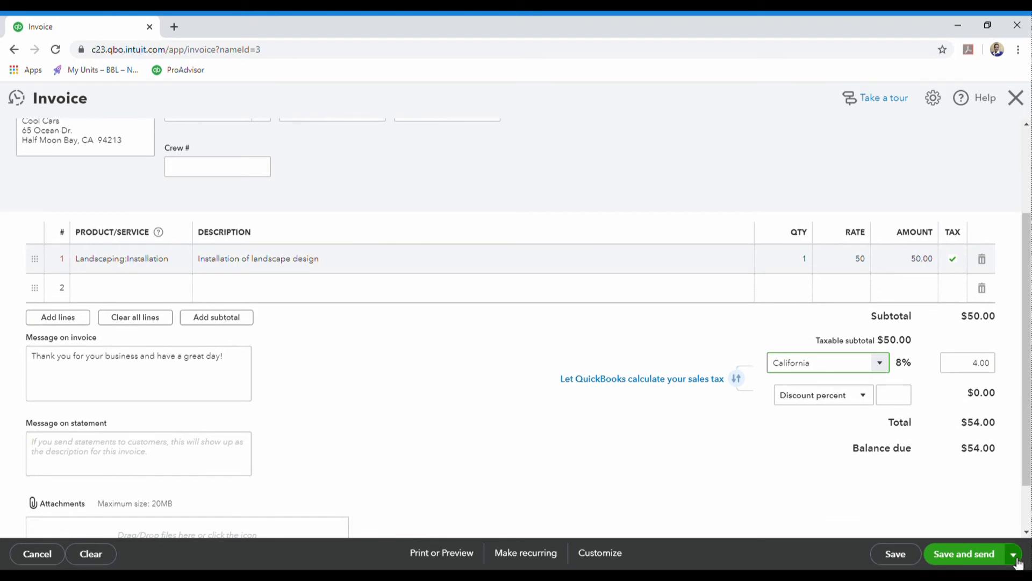
left_click(1014, 555)
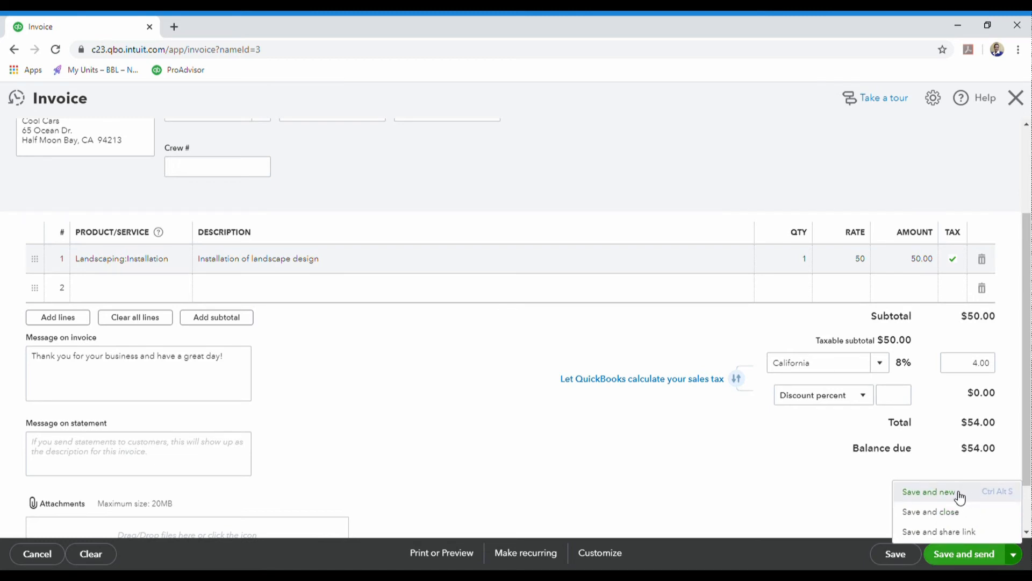
left_click(966, 532)
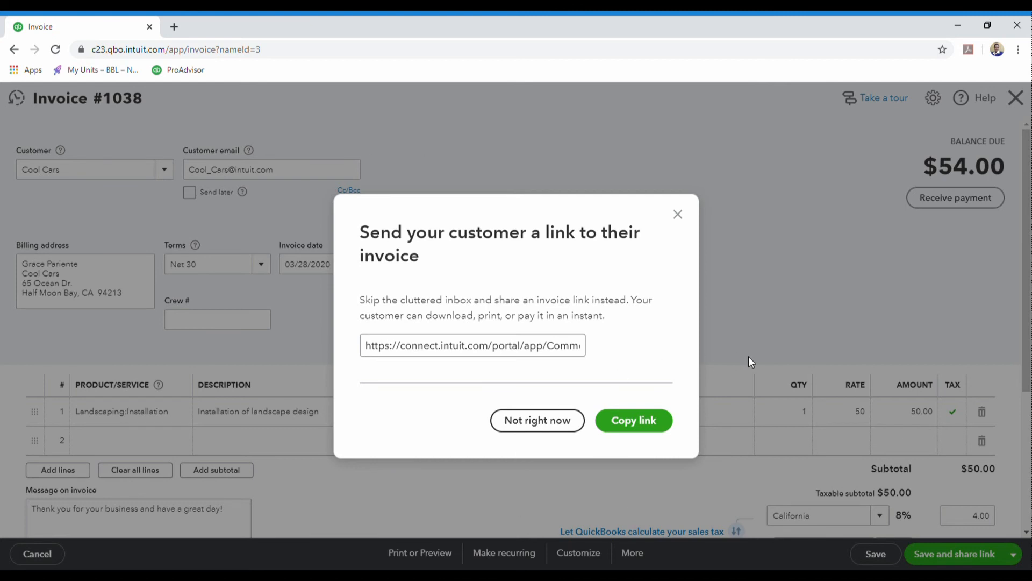
left_click(677, 214)
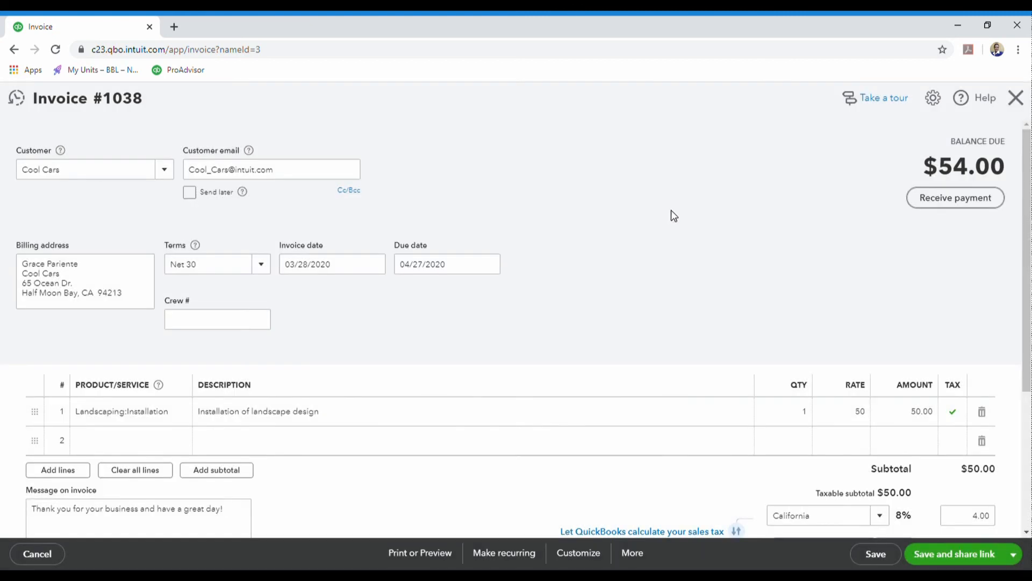
left_click(1014, 559)
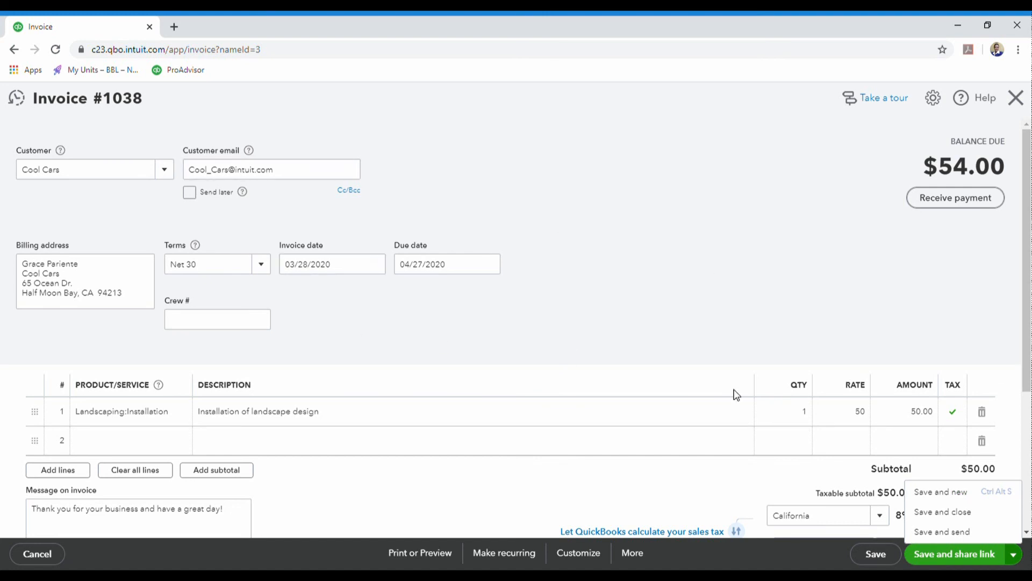
left_click(934, 513)
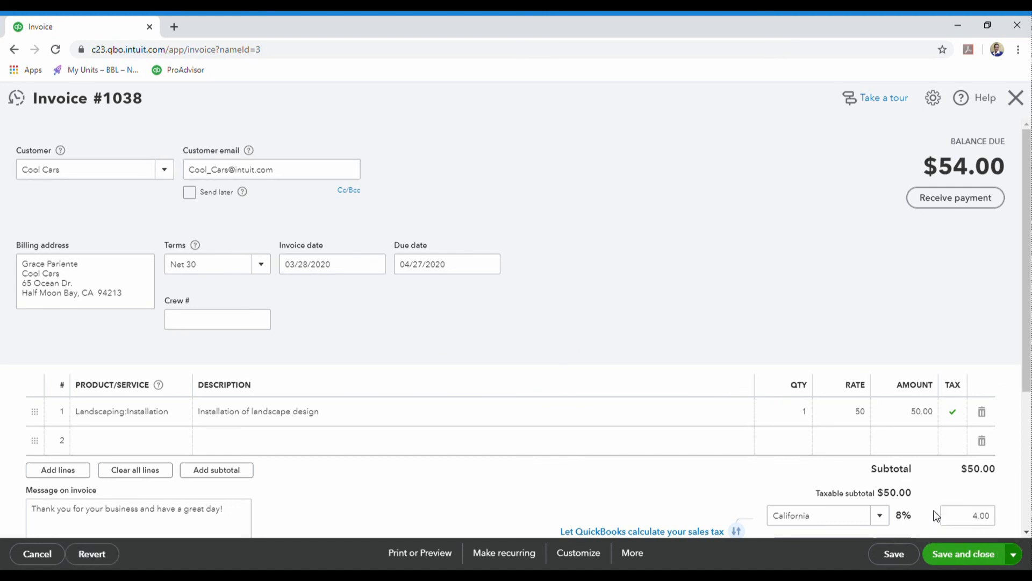